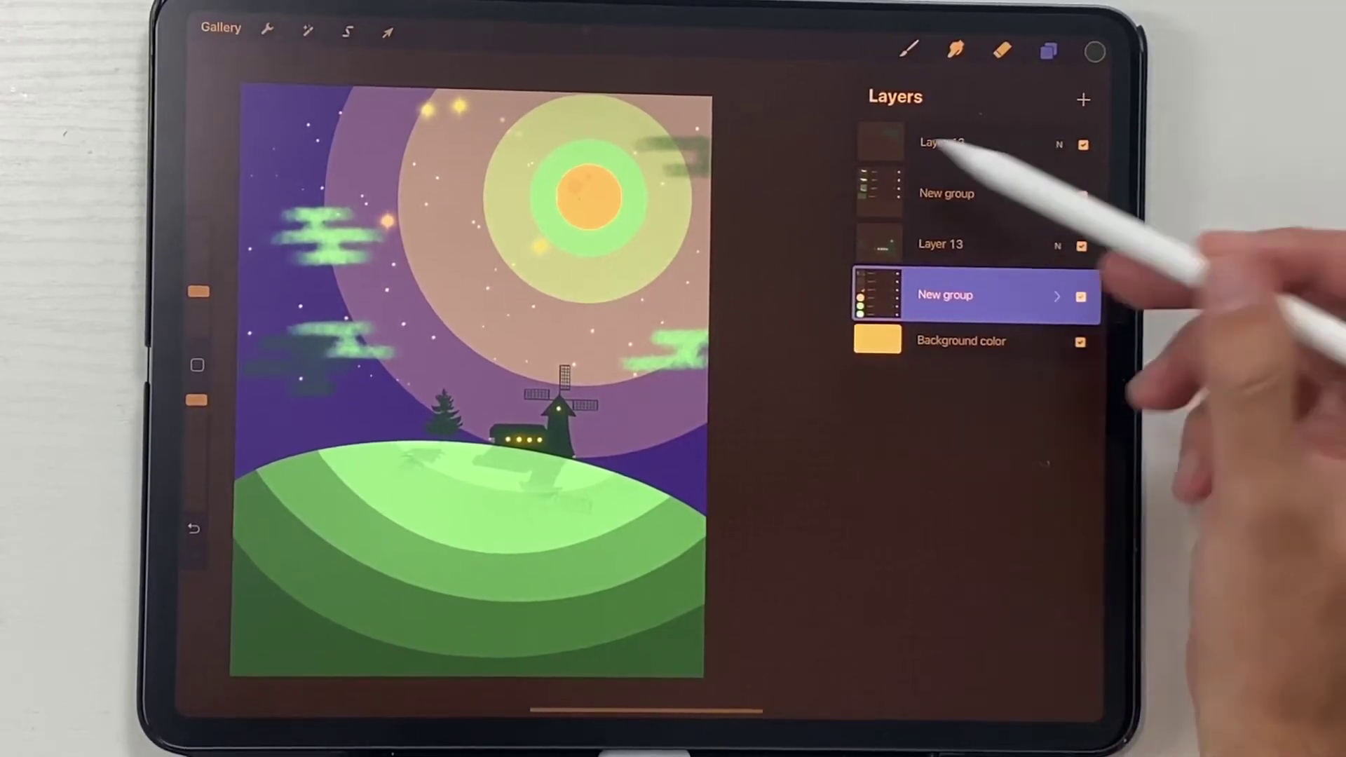
Expand both New group folders, then fold the landscape group so only the sky layers show.
left_click(1058, 196)
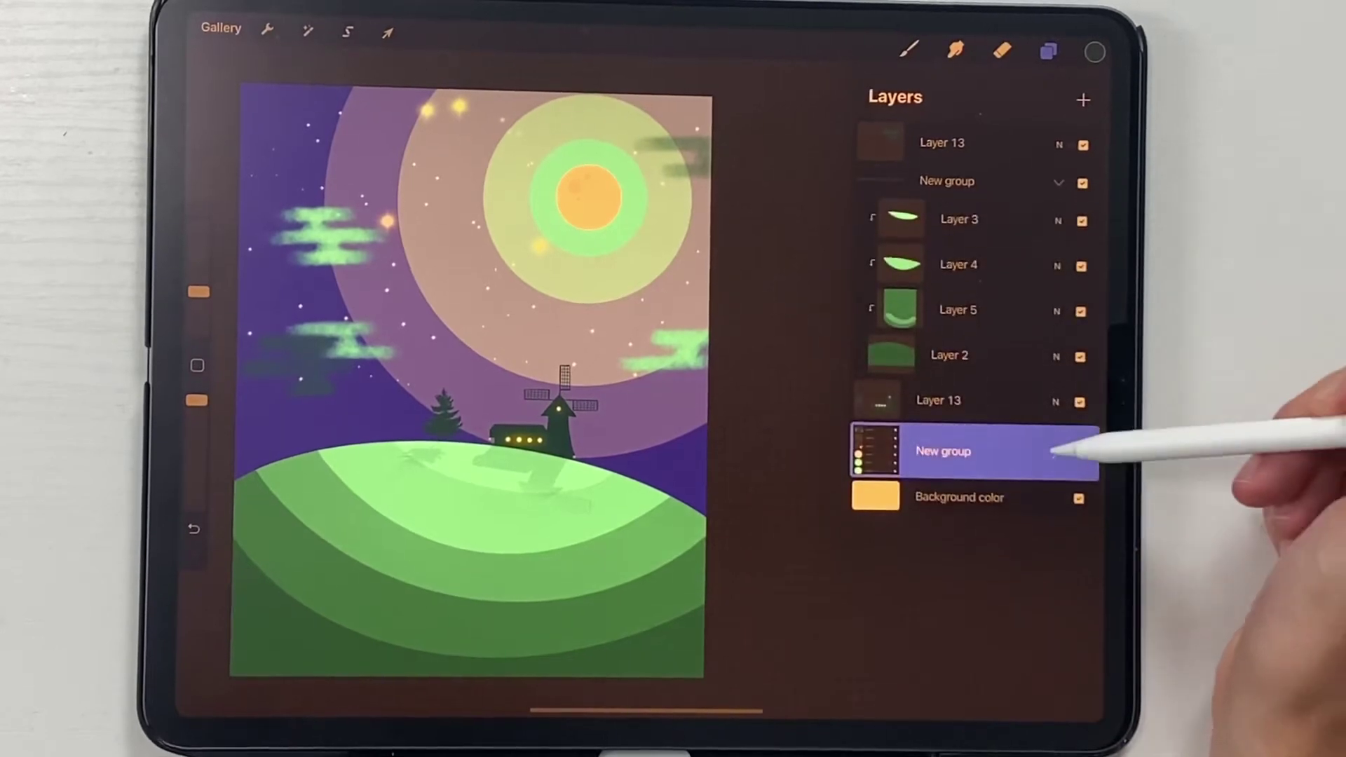
left_click(1055, 443)
scroll(1042, 474, "down", 3)
scroll(1014, 420, "up", 2)
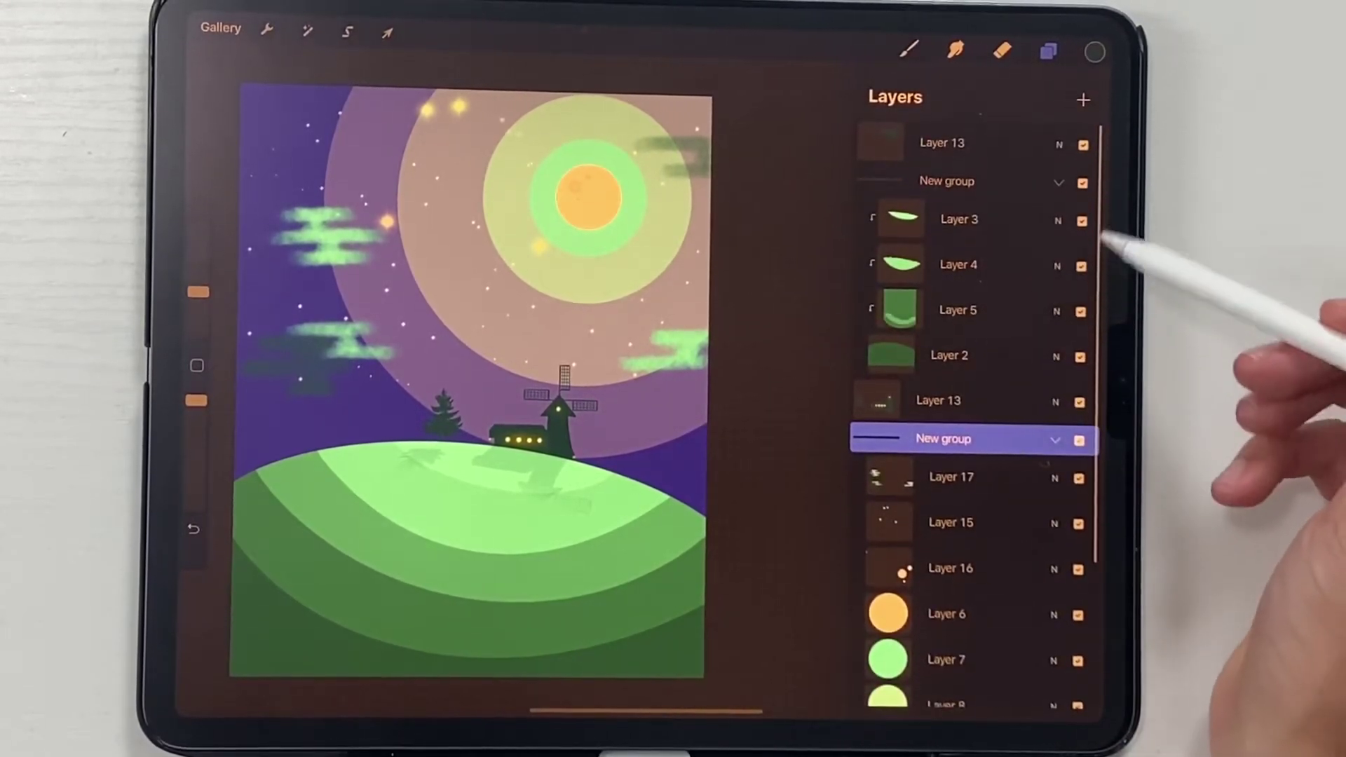
left_click(1058, 182)
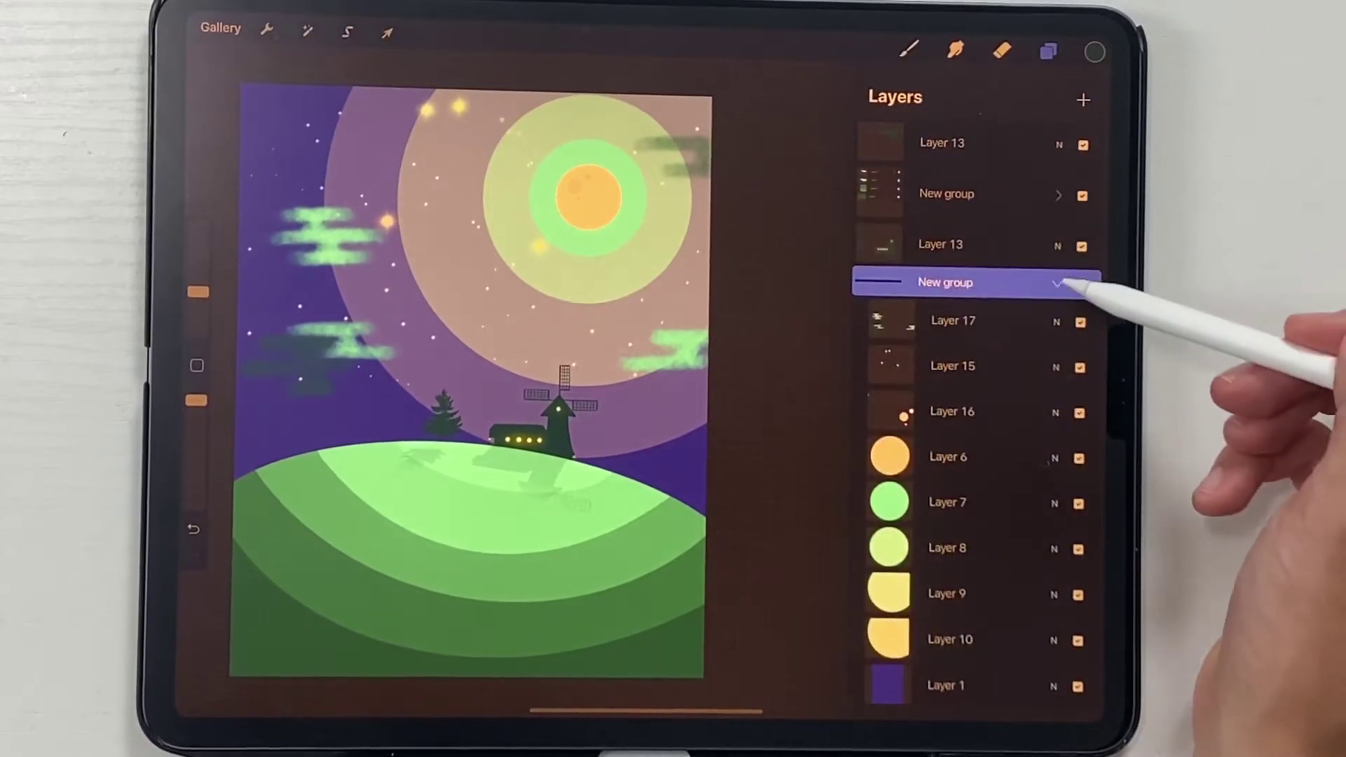
left_click(1060, 282)
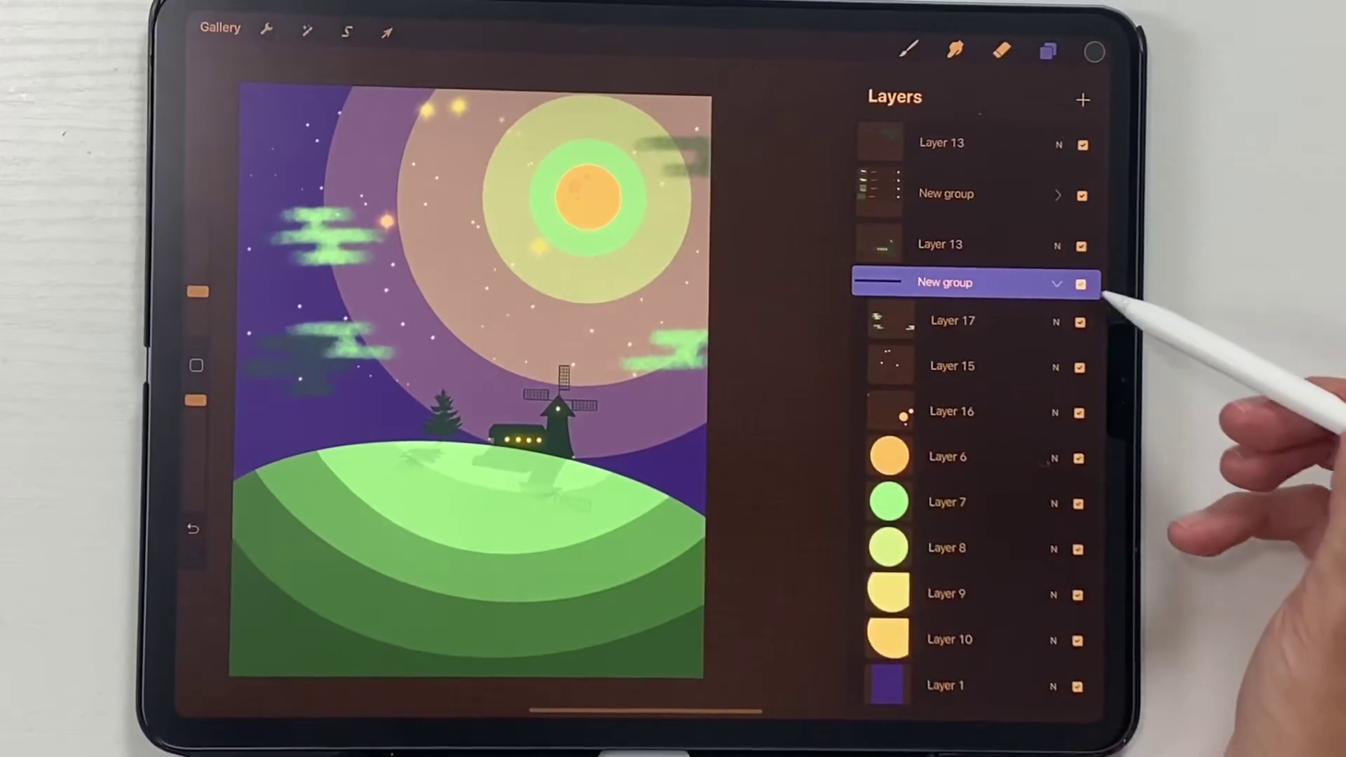
Hide the sky group, the landscape group and both Layer 13s.
left_click(1082, 285)
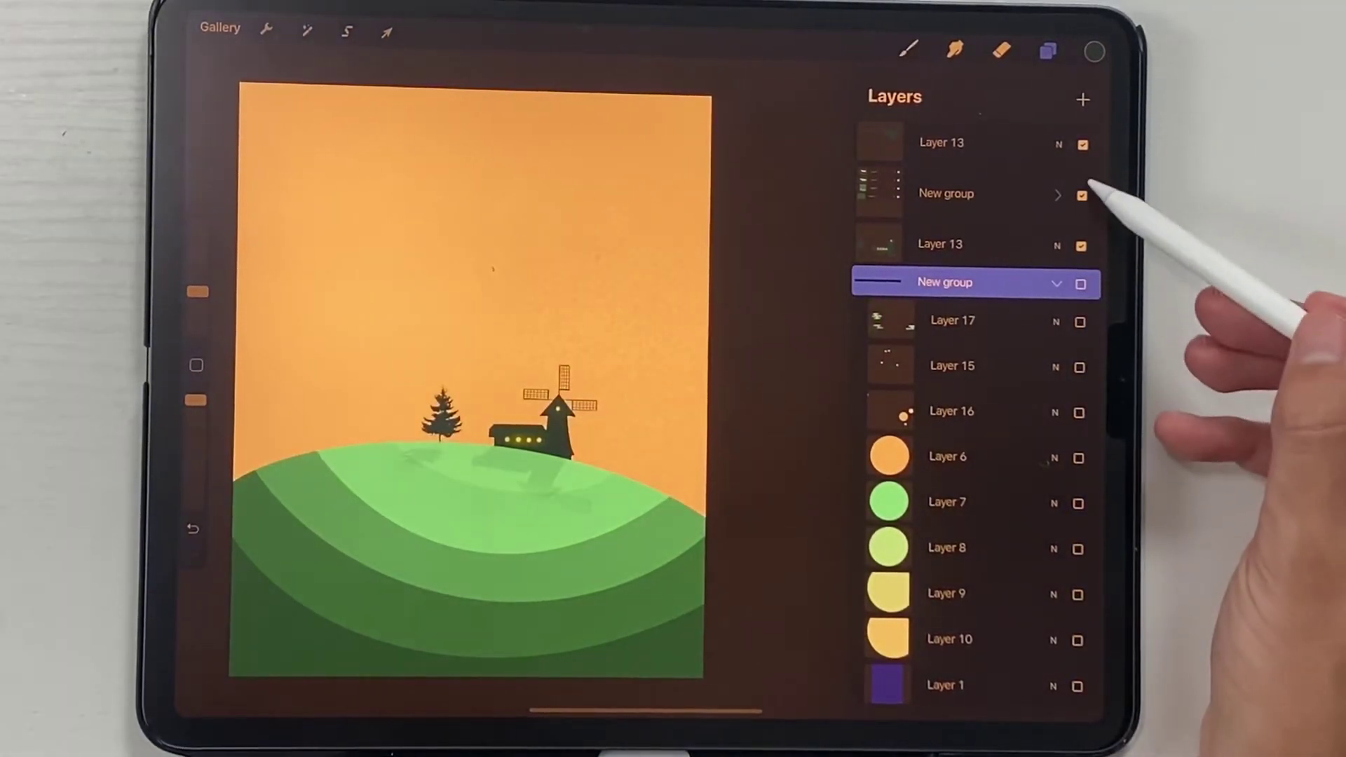
left_click(1082, 195)
left_click(1083, 144)
left_click(1082, 245)
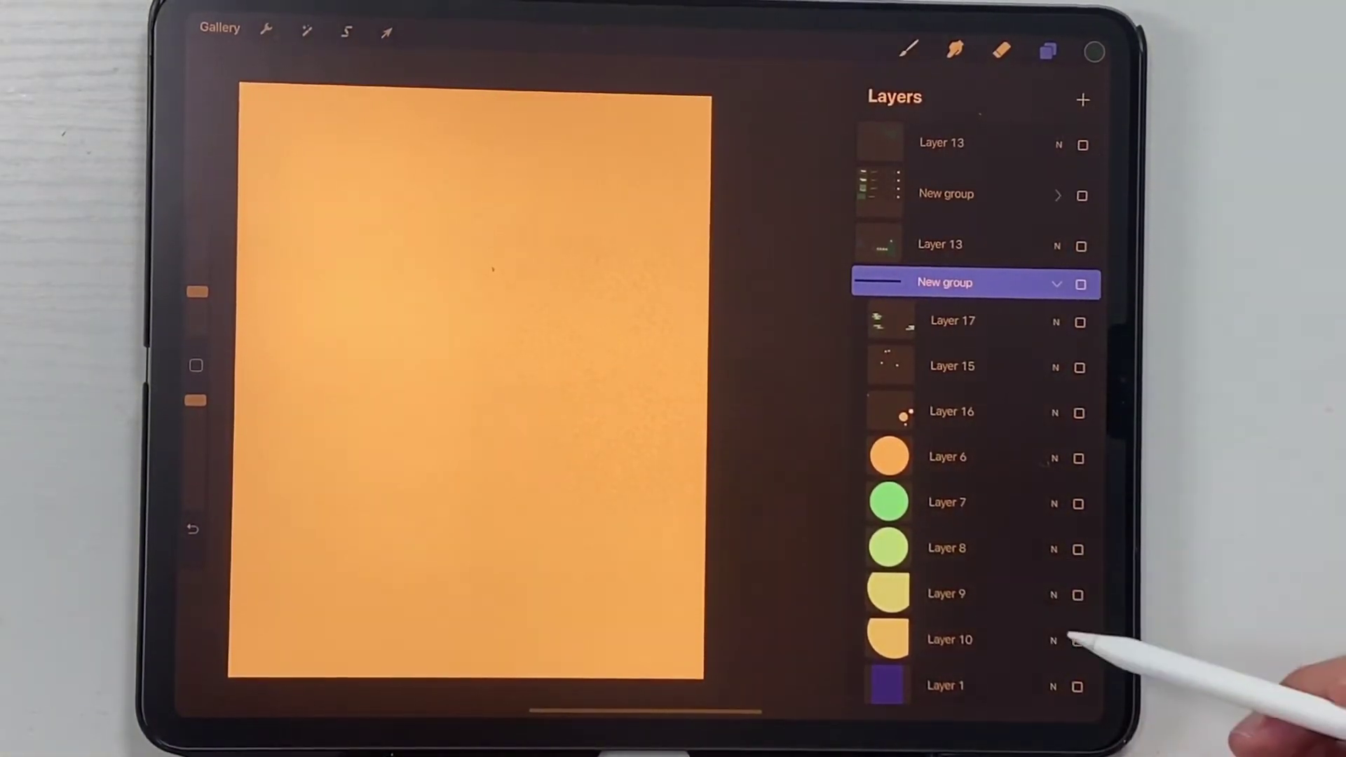
Show sky Layers 1, 10, 9, 8 and 17, then fold sky and expand landscape.
left_click(1077, 686)
left_click(1078, 639)
left_click(1077, 594)
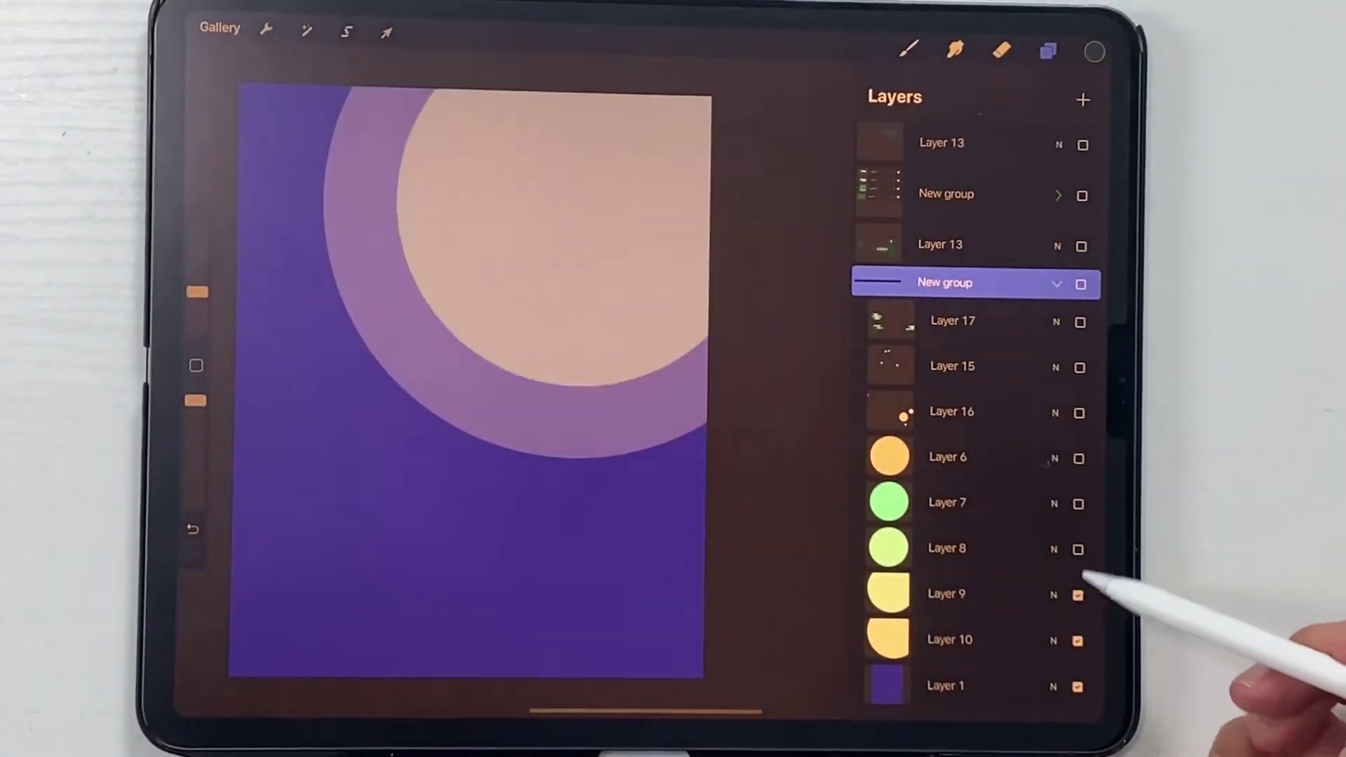
left_click(1077, 548)
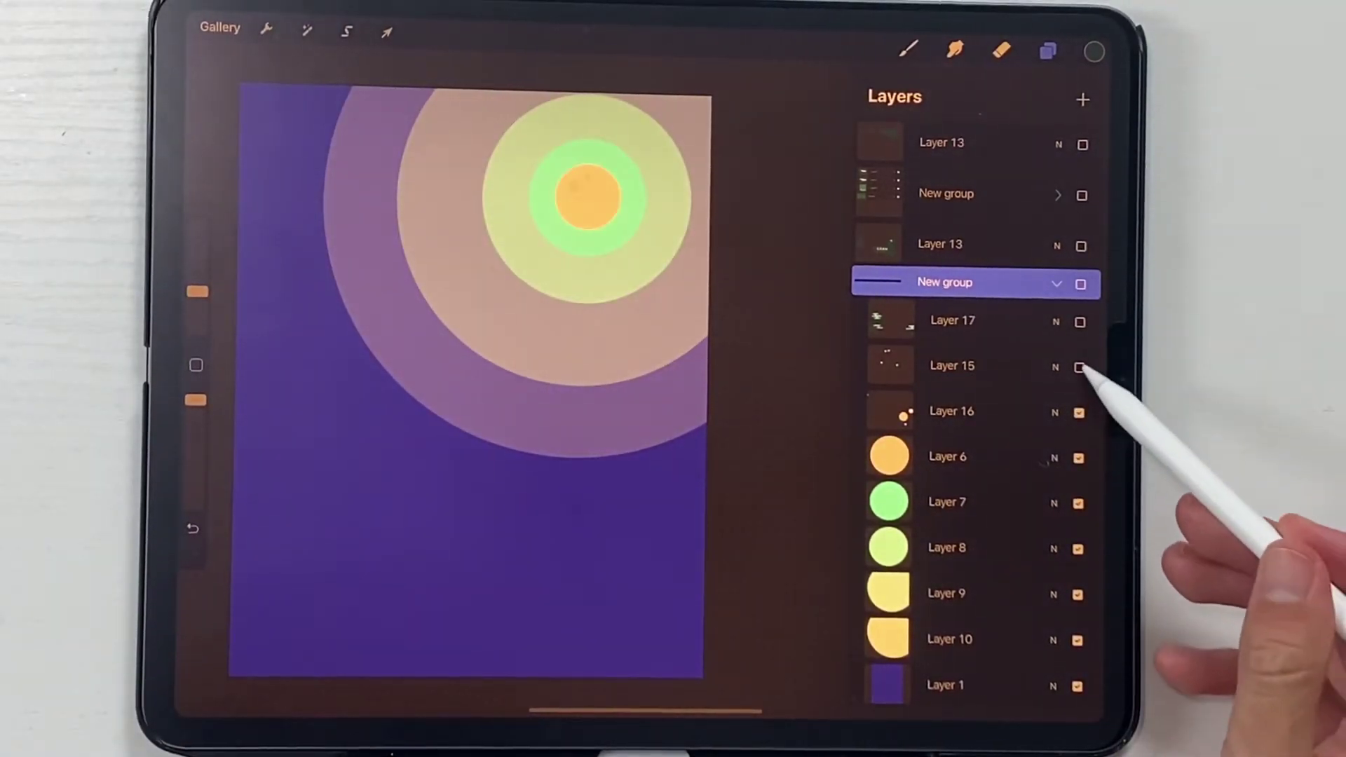
left_click(1080, 322)
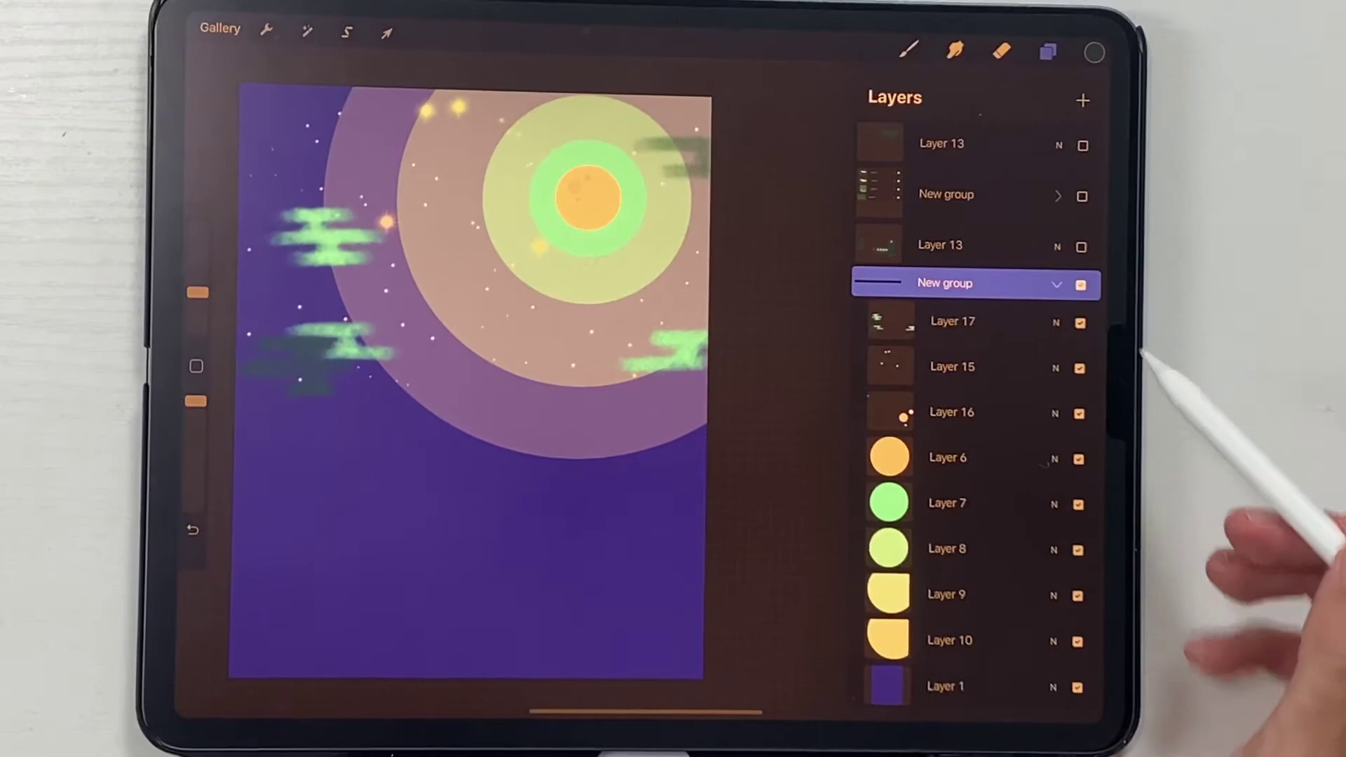
left_click(1057, 283)
left_click(1059, 195)
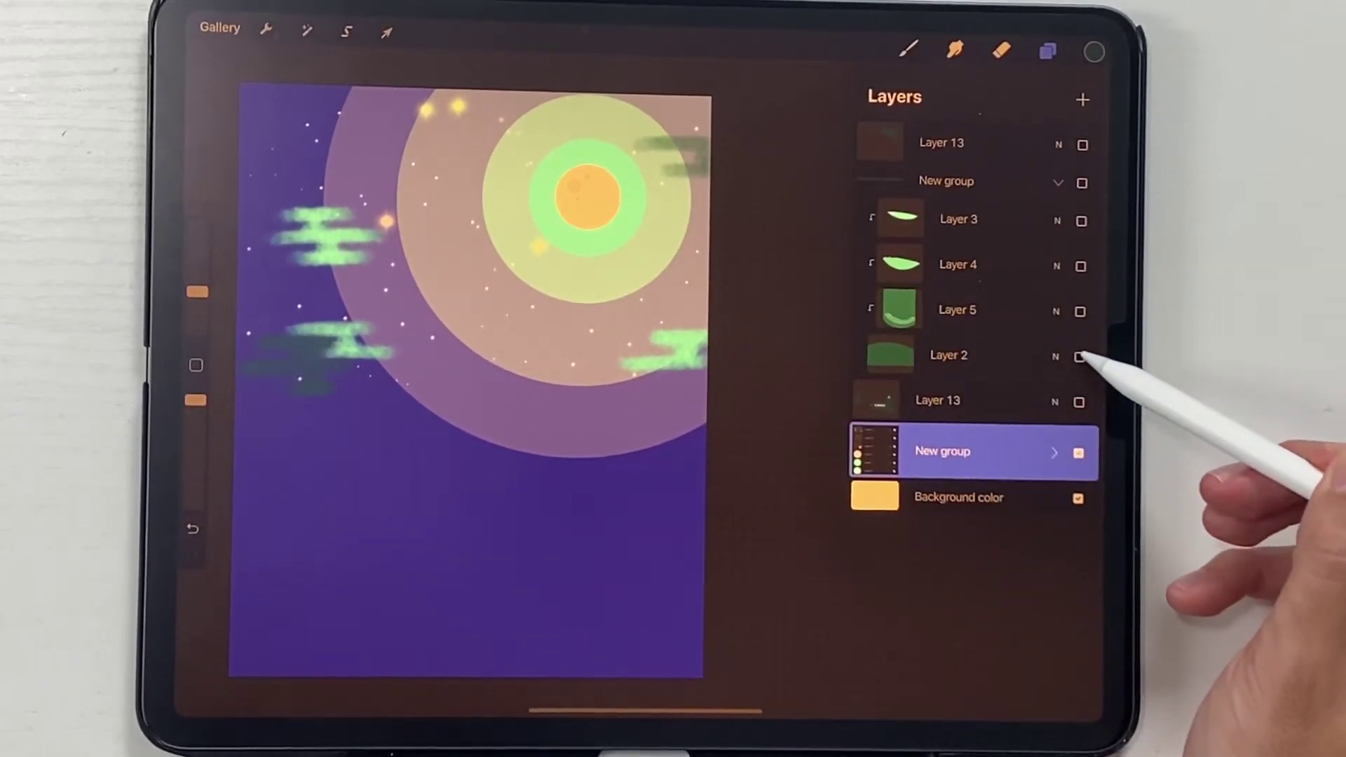
Show hill Layers 2, 5, 4 and 3 and the landscape group again.
left_click(1080, 356)
left_click(1080, 311)
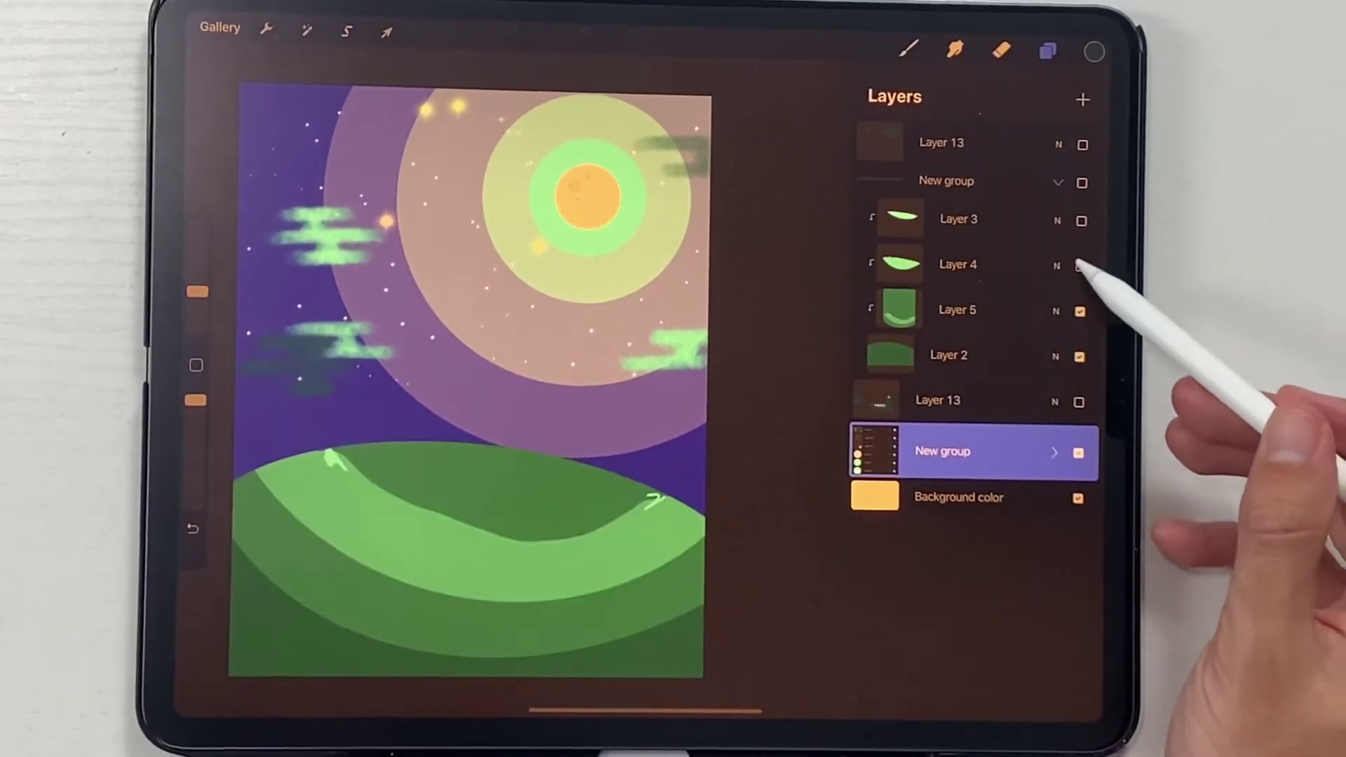
left_click(1079, 266)
left_click(1080, 220)
left_click(1082, 181)
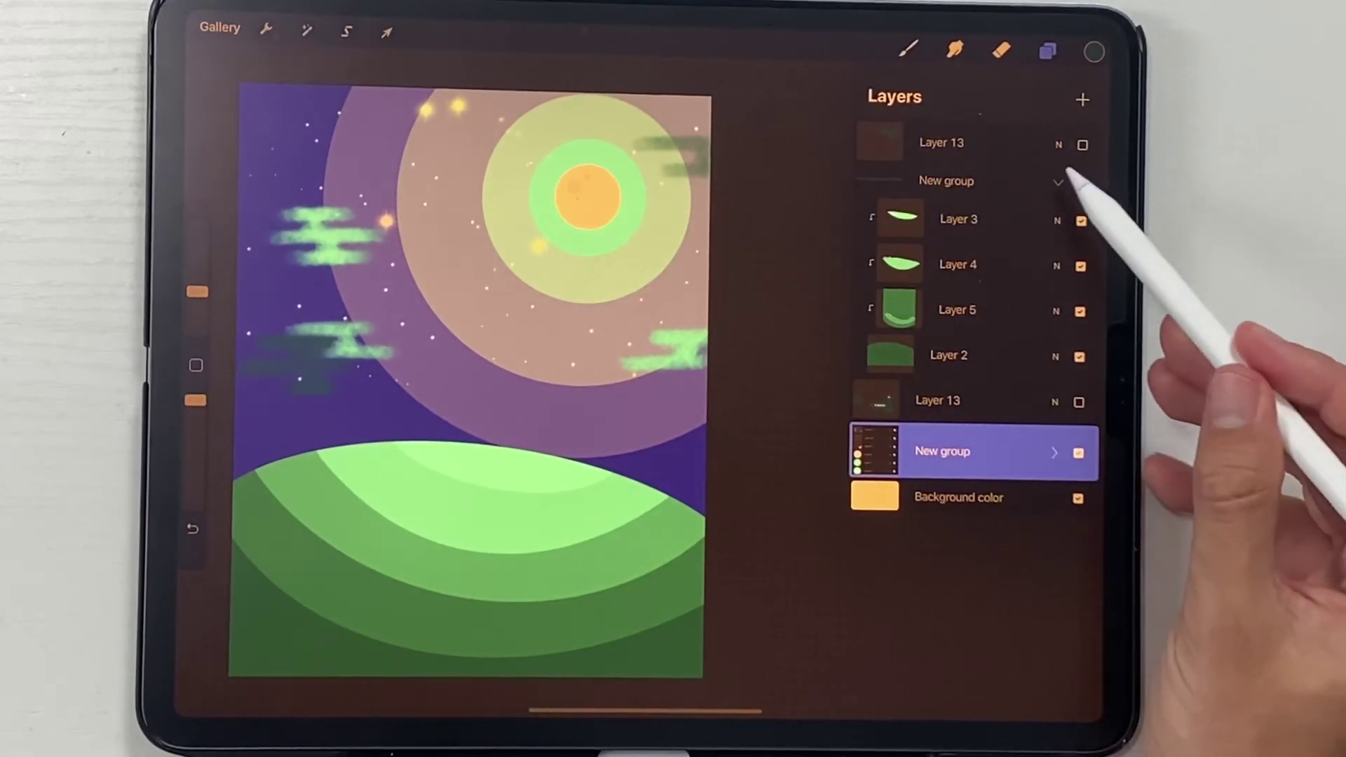
Fold the landscape group and show both Layer 13s, including the windmill and house.
left_click(1057, 182)
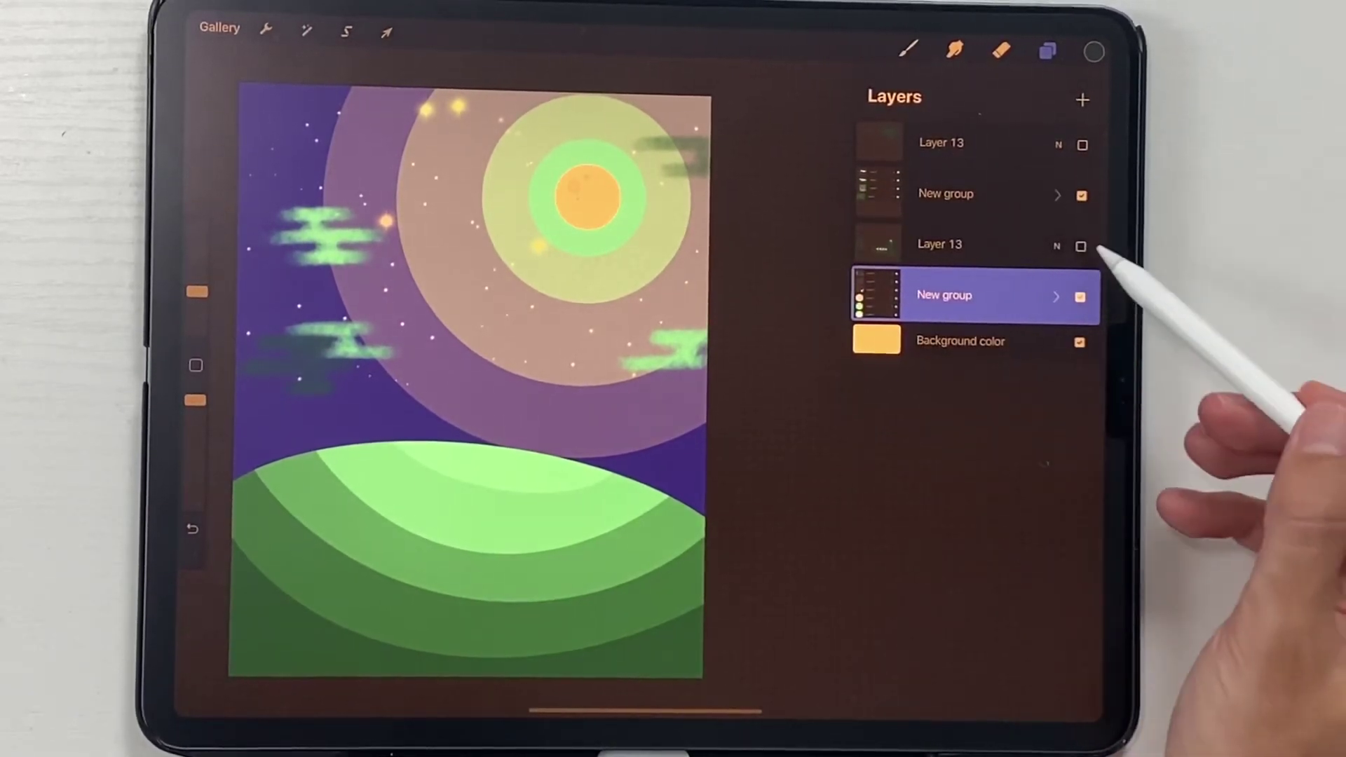
left_click(1082, 245)
left_click(1082, 145)
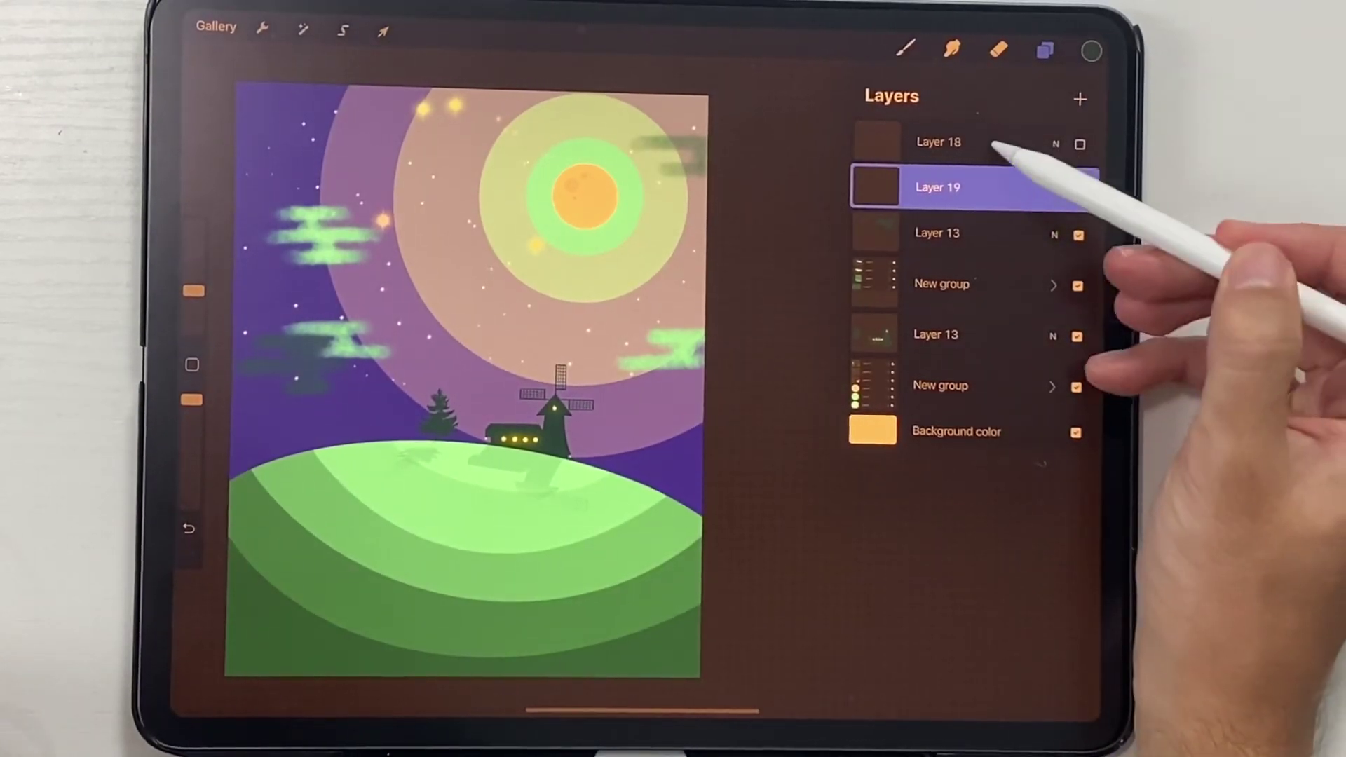
Drop Layer 18 onto Layer 19 to combine them into a new group.
left_click_drag(986, 142, 983, 153)
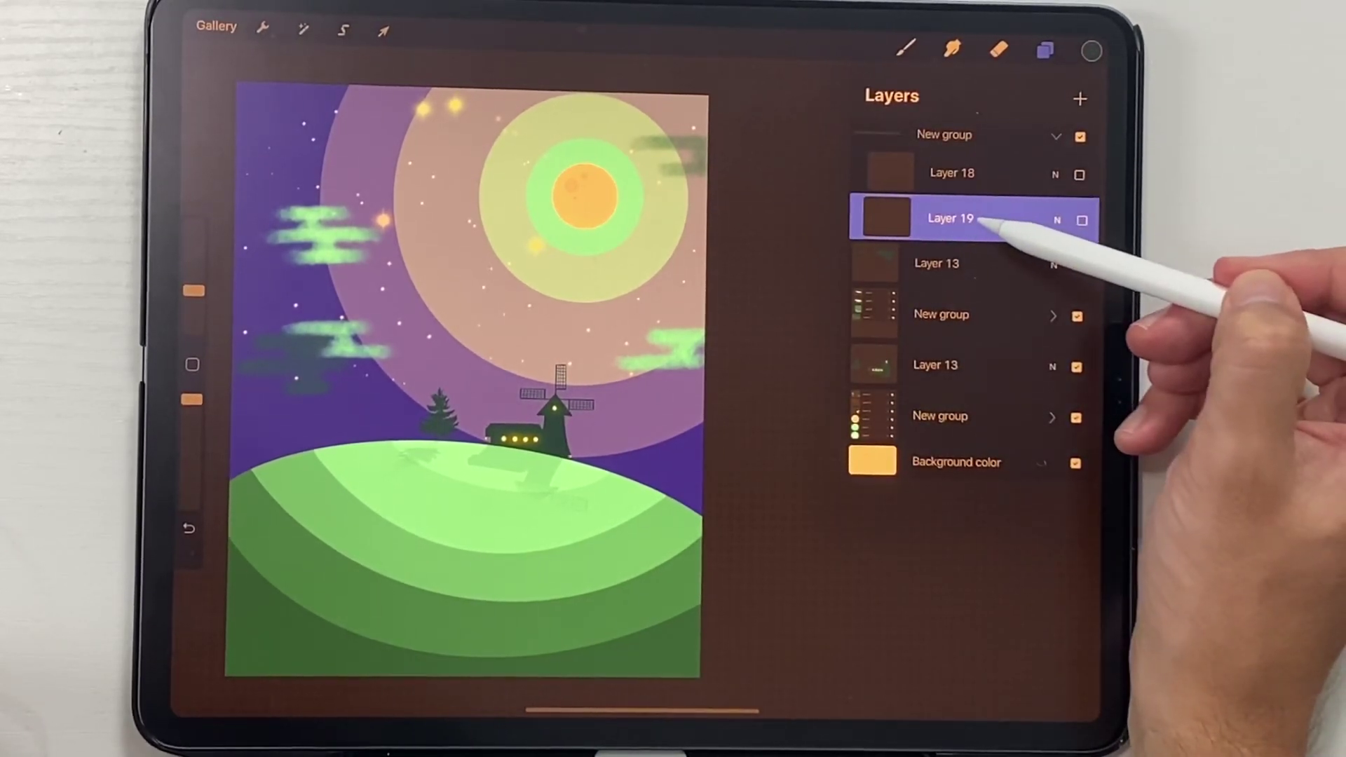
Move Layer 19 out of the group to the top of the layer stack.
left_click_drag(988, 221, 1047, 137)
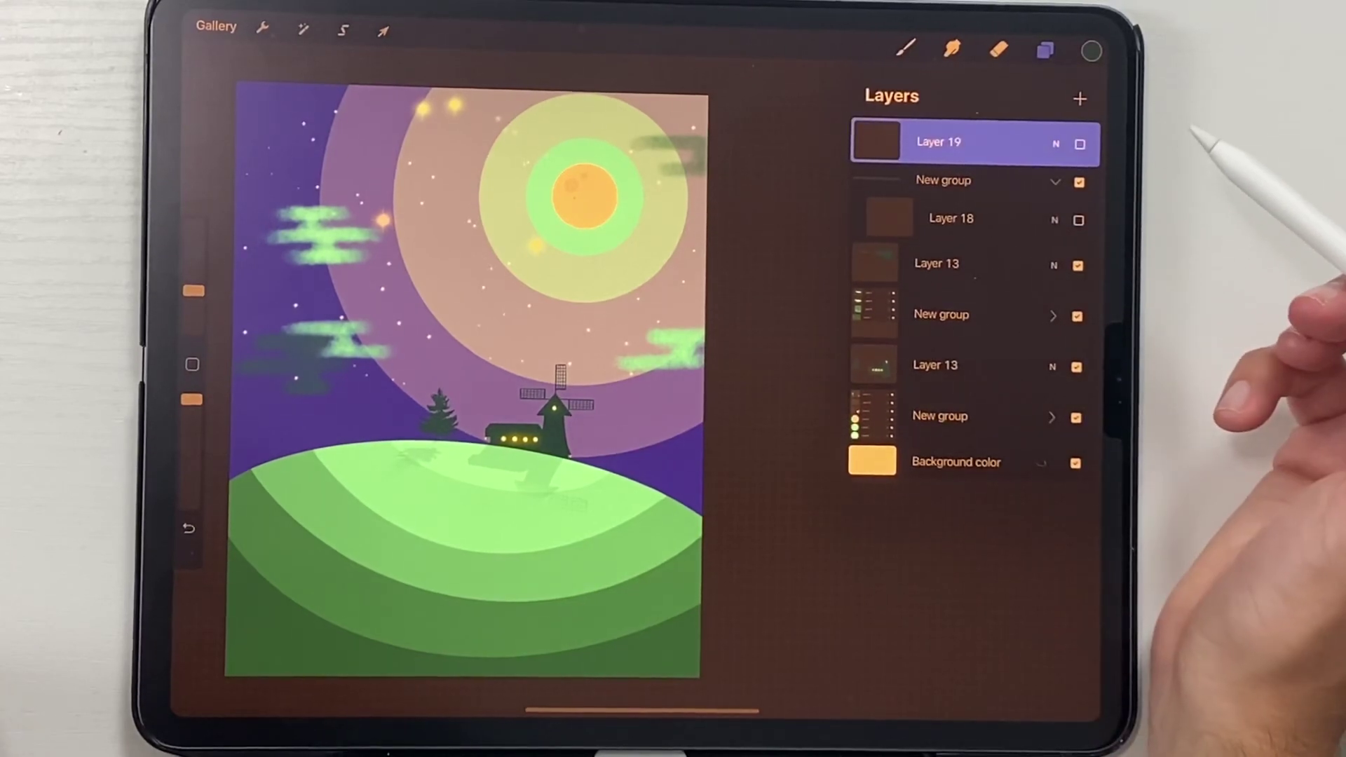